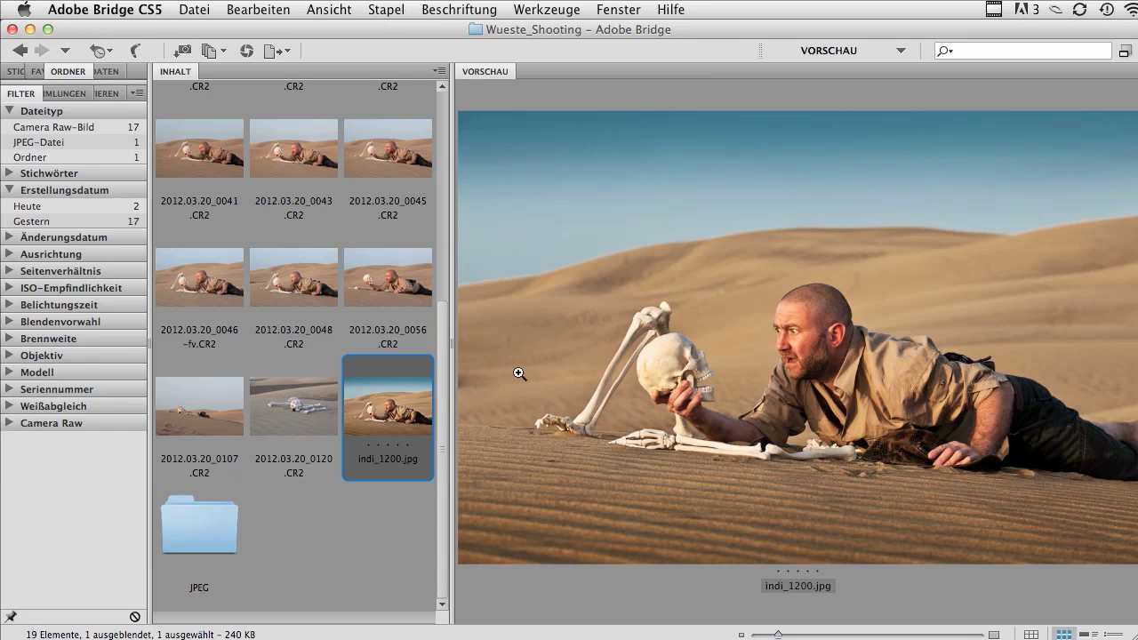
Step: Open 2012.03.20_0046-fv.CR2 in Camera Raw and raise its Klarheit to +57
{"action": "left_click", "coordinate": [197, 288]}
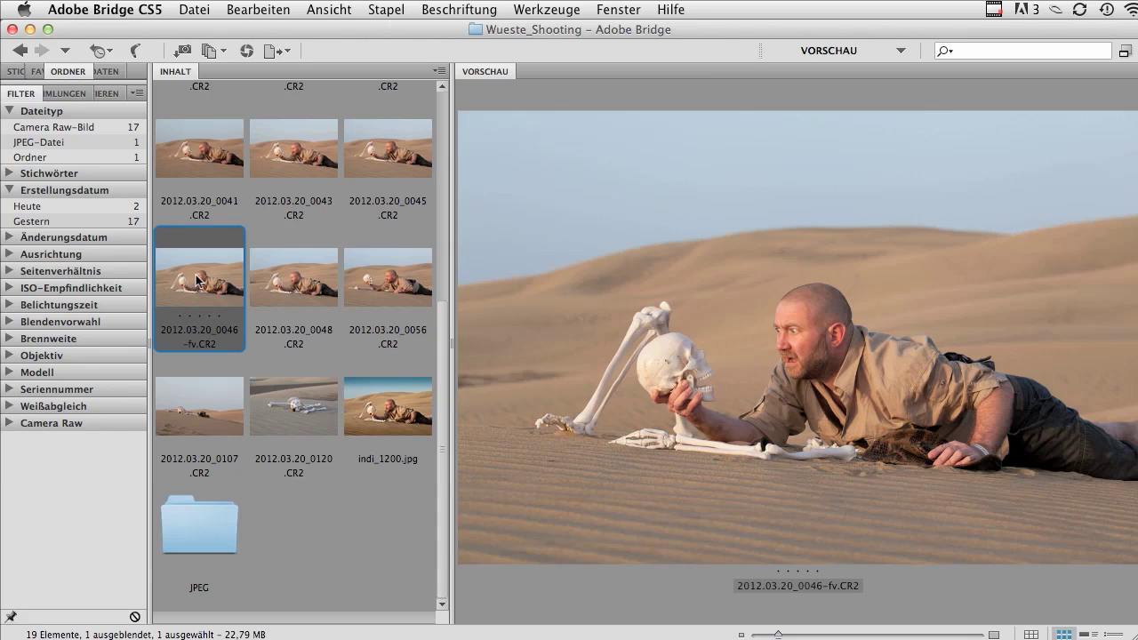
{"action": "double_click", "coordinate": [200, 280]}
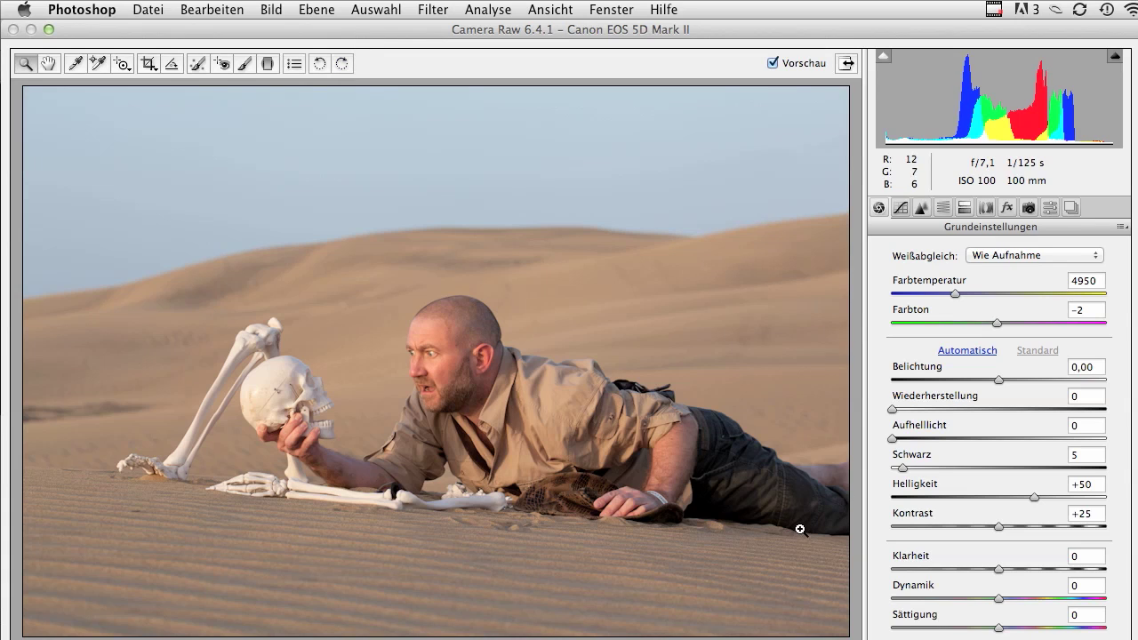
{"action": "left_click", "coordinate": [1037, 568]}
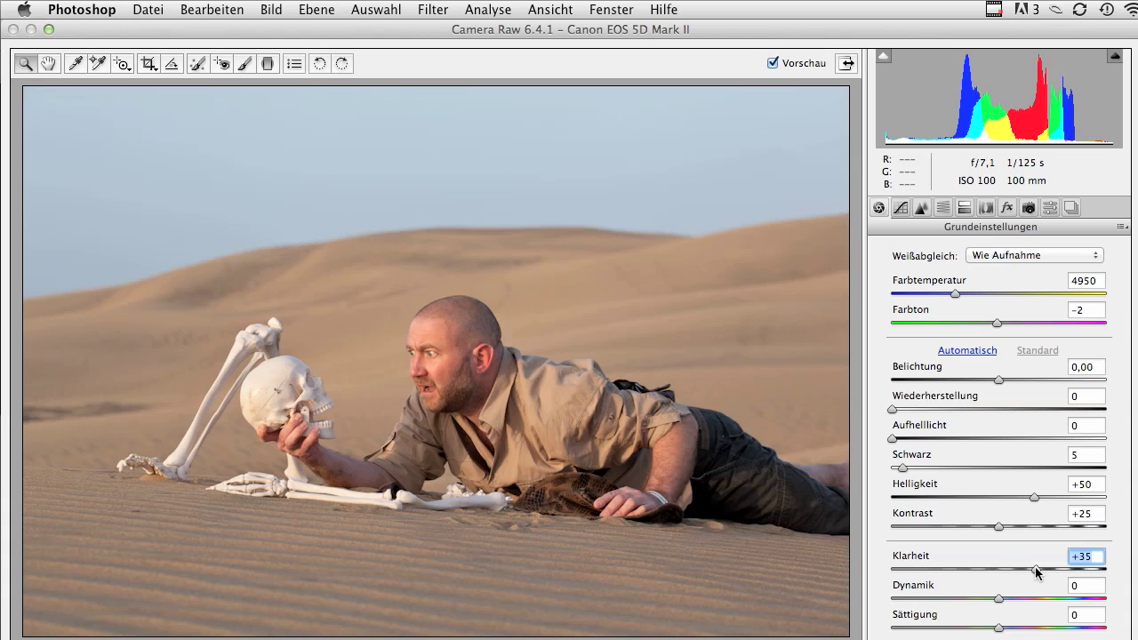
{"action": "left_click_drag", "start_coordinate": [1035, 571], "coordinate": [1049, 572]}
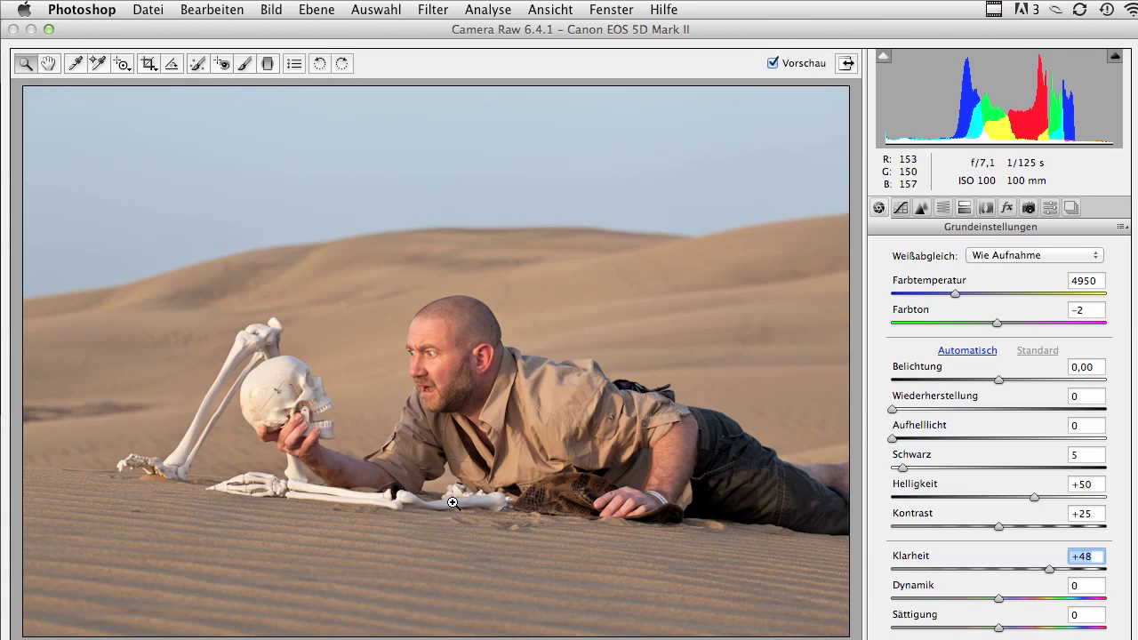
{"action": "left_click_drag", "start_coordinate": [1049, 567], "coordinate": [1060, 566]}
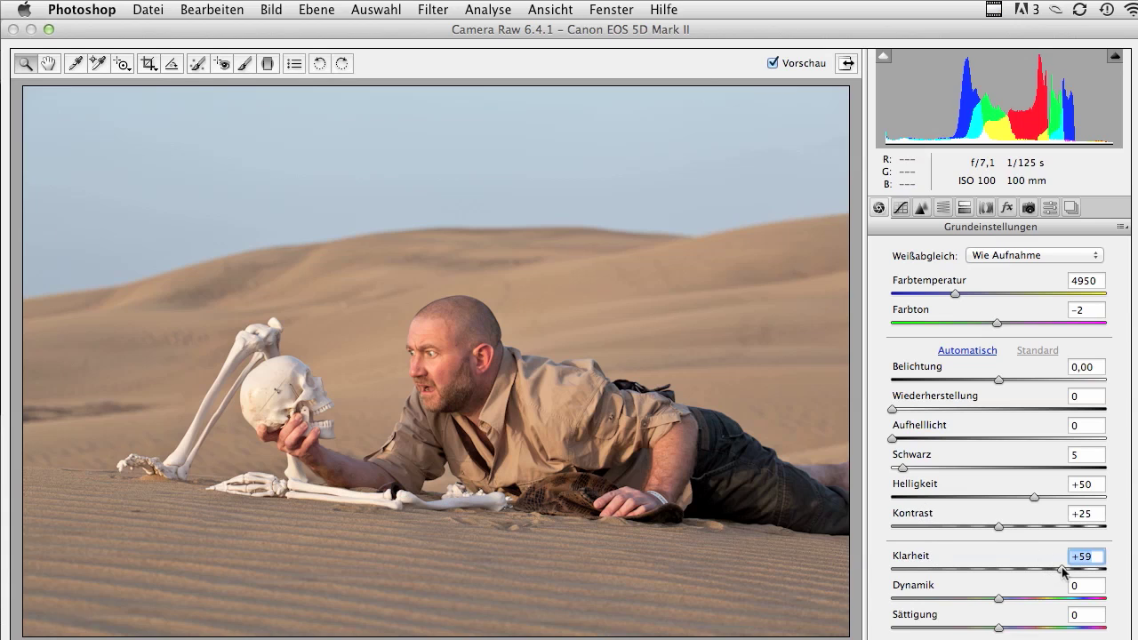
Step: Set the photo's Kontrast to +38 and its Dynamik to +34 in the basic adjustments
{"action": "left_click", "coordinate": [1012, 526]}
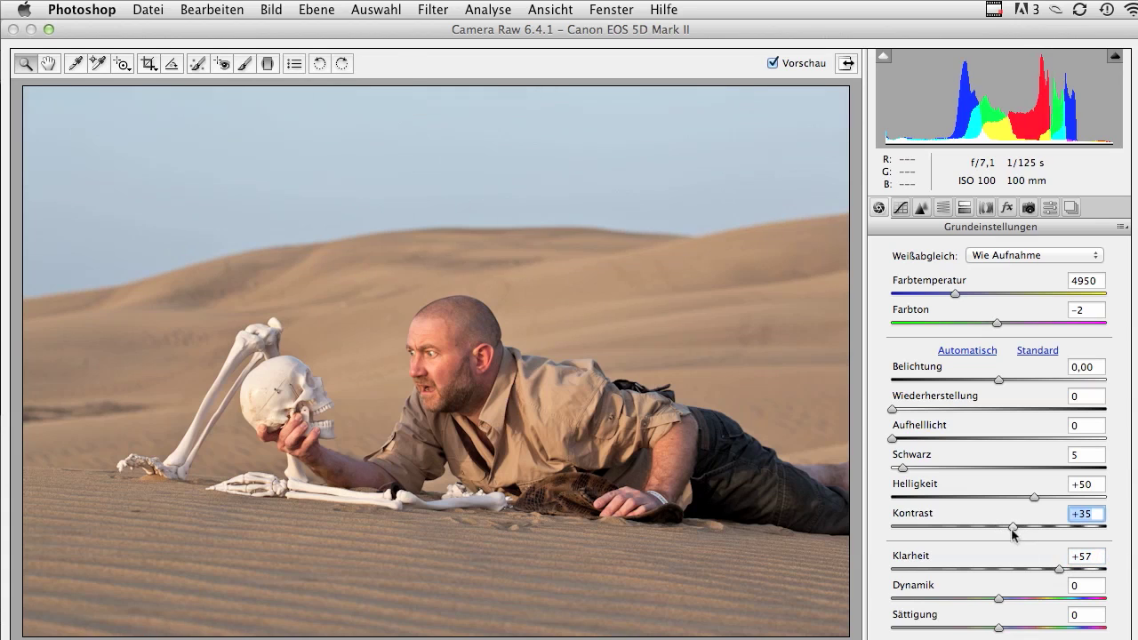
{"action": "left_click_drag", "start_coordinate": [1012, 528], "coordinate": [1016, 528]}
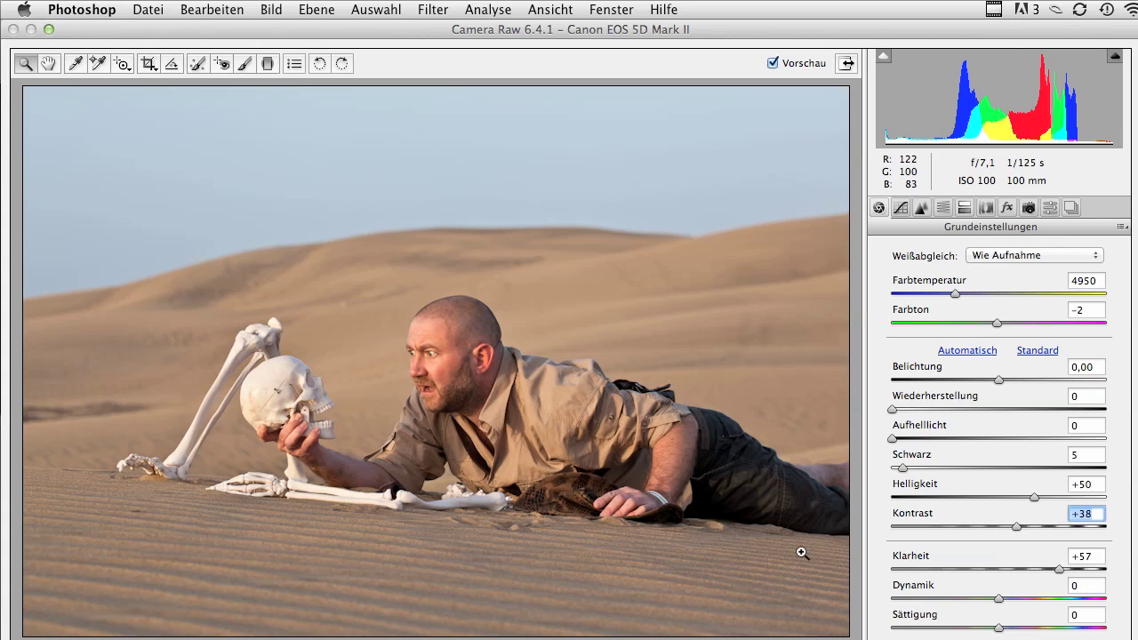
{"action": "left_click", "coordinate": [1022, 600]}
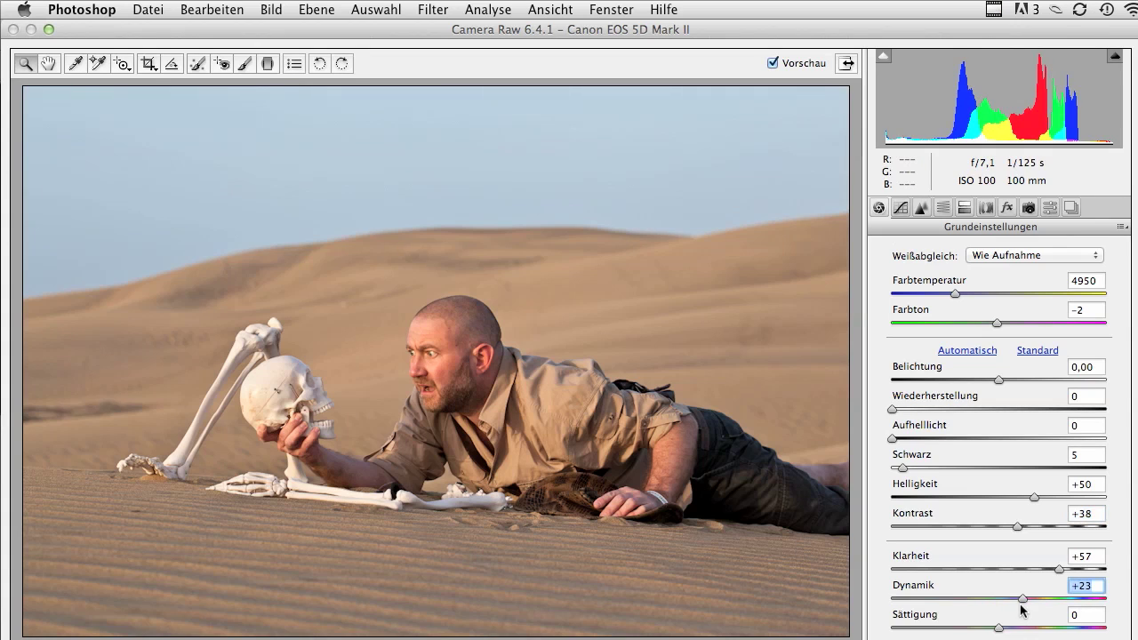
{"action": "left_click_drag", "start_coordinate": [1021, 600], "coordinate": [1036, 602]}
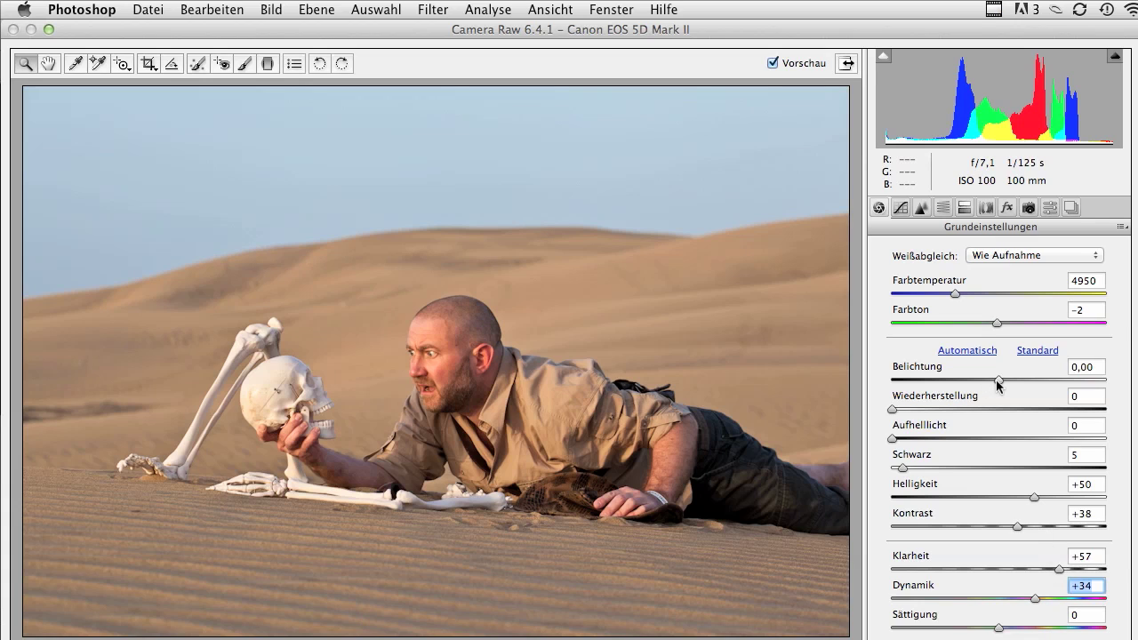
Step: Darken the photo with Belichtung -0,25 and lift its dark areas with Aufhelllicht 10
{"action": "left_click_drag", "start_coordinate": [998, 380], "coordinate": [991, 380]}
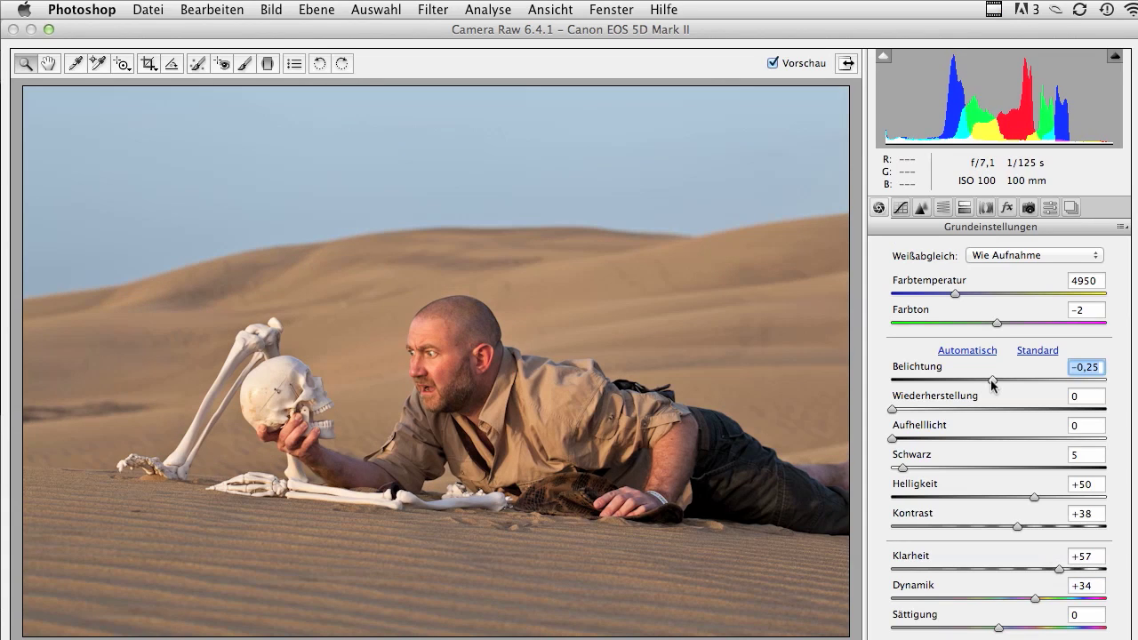
{"action": "left_click", "coordinate": [908, 439]}
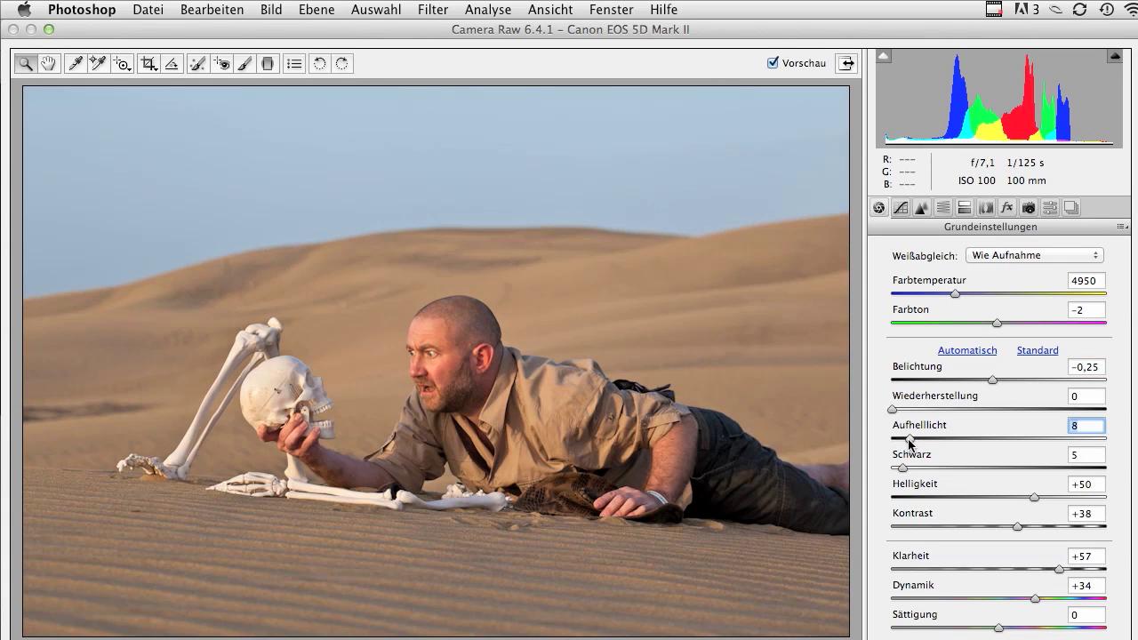
{"action": "left_click_drag", "start_coordinate": [908, 439], "coordinate": [912, 439]}
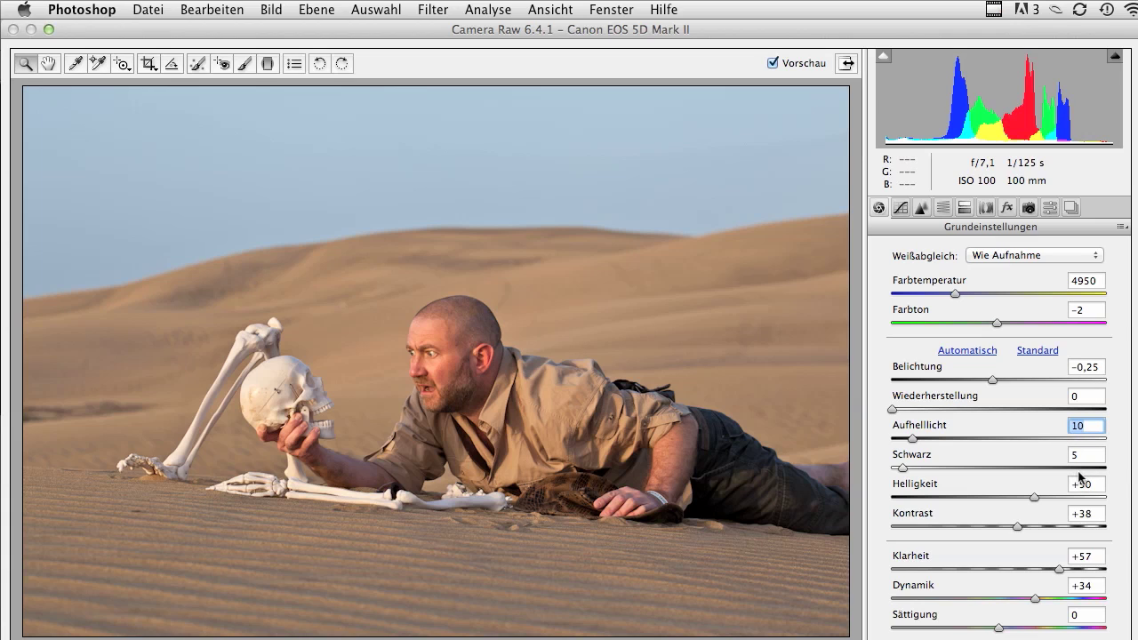
Step: In the parametric Gradationskurve, set Lichter to -41 and Helle Farbtöne to -14
{"action": "left_click", "coordinate": [900, 208]}
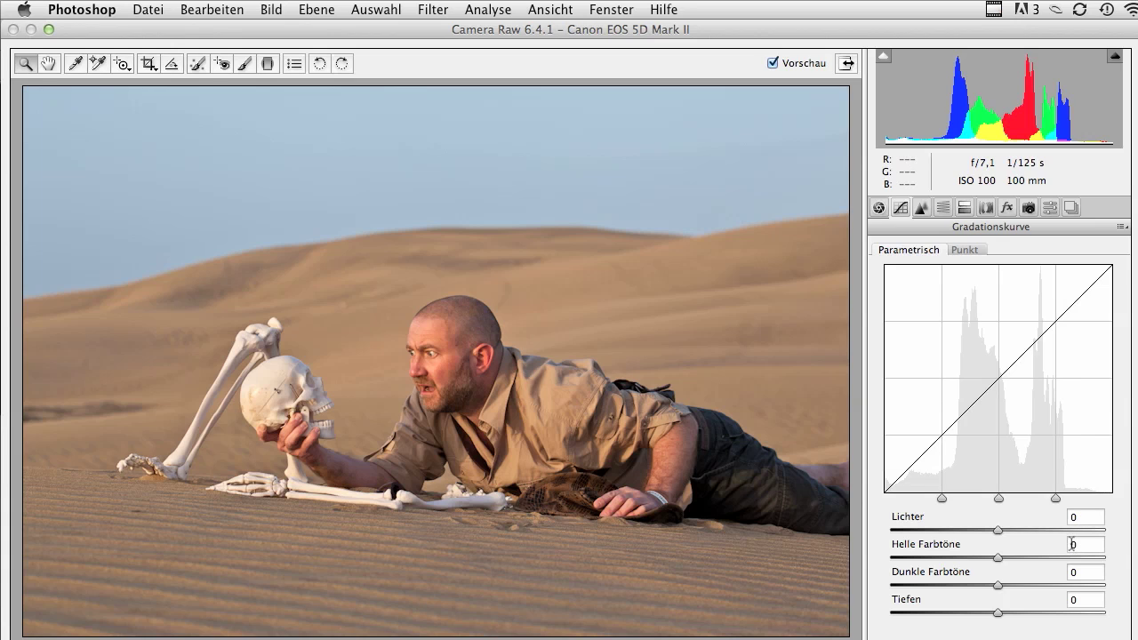
{"action": "left_click_drag", "start_coordinate": [998, 532], "coordinate": [952, 535]}
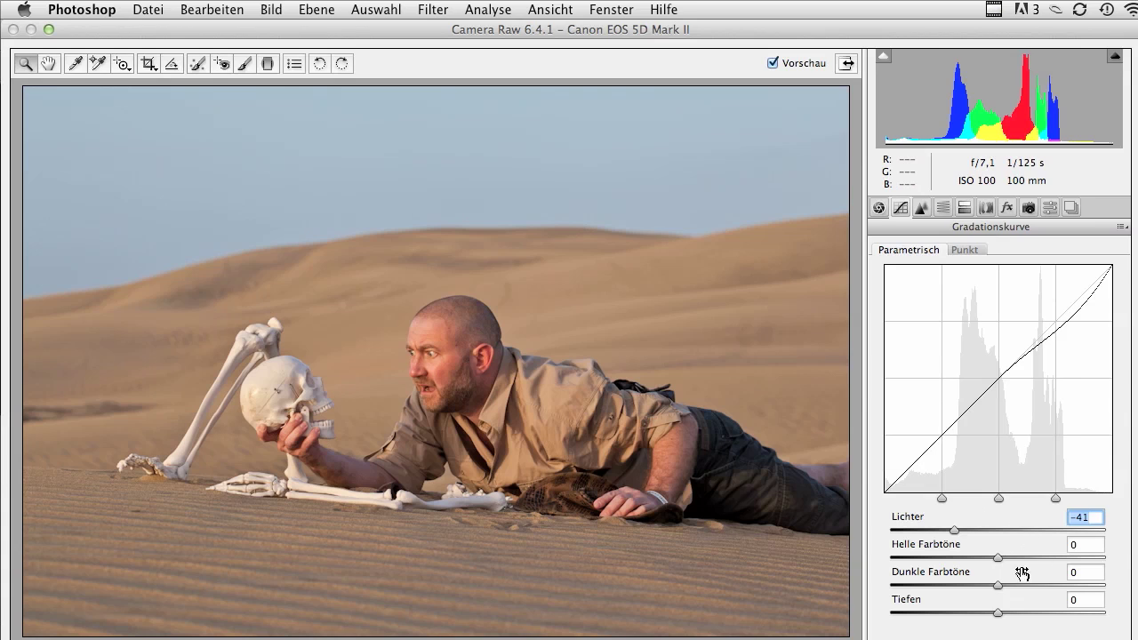
{"action": "left_click", "coordinate": [979, 558]}
{"action": "left_click_drag", "start_coordinate": [977, 559], "coordinate": [983, 558]}
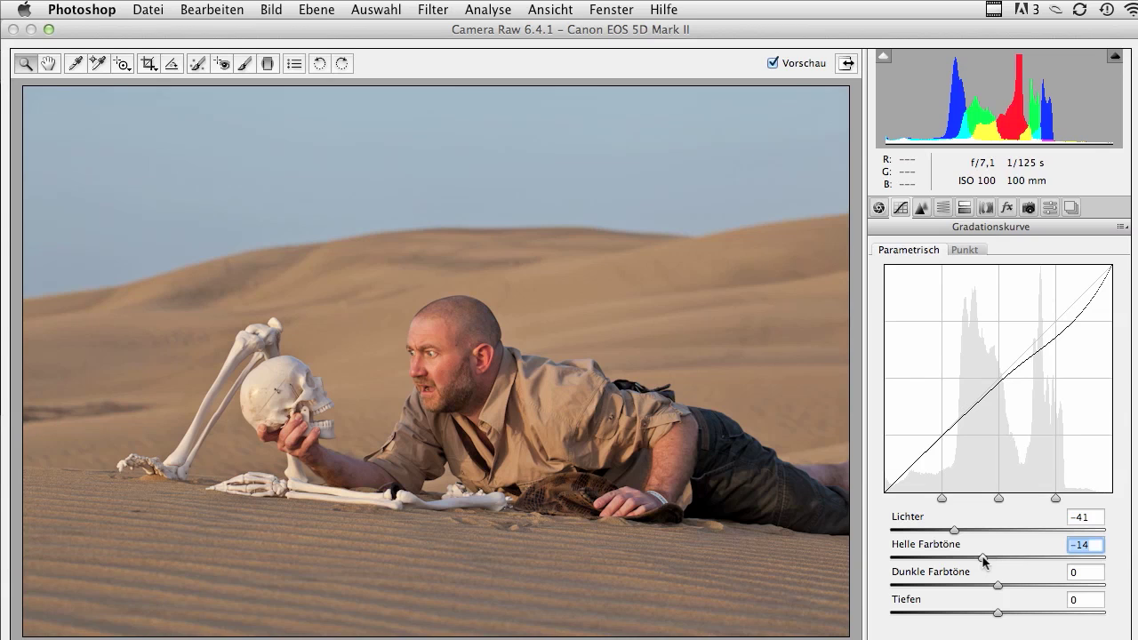
Step: Set the curve's Dunkle Farbtöne to +13 and lower its Tiefen to about -34
{"action": "left_click", "coordinate": [1016, 583]}
{"action": "left_click_drag", "start_coordinate": [1016, 583], "coordinate": [1010, 587]}
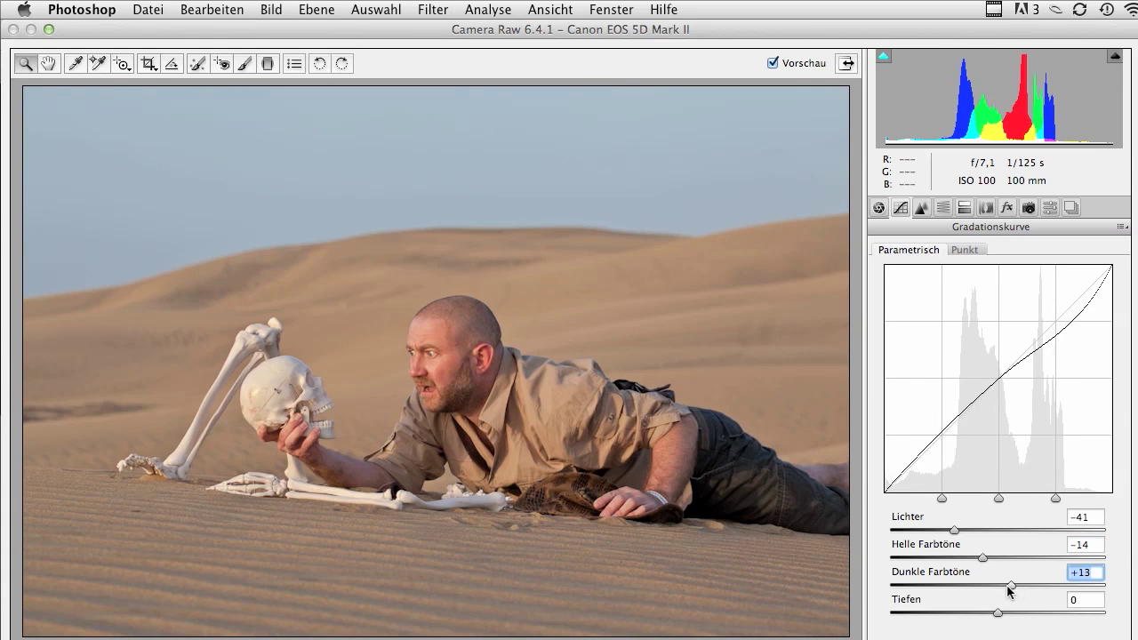
{"action": "left_click", "coordinate": [960, 613]}
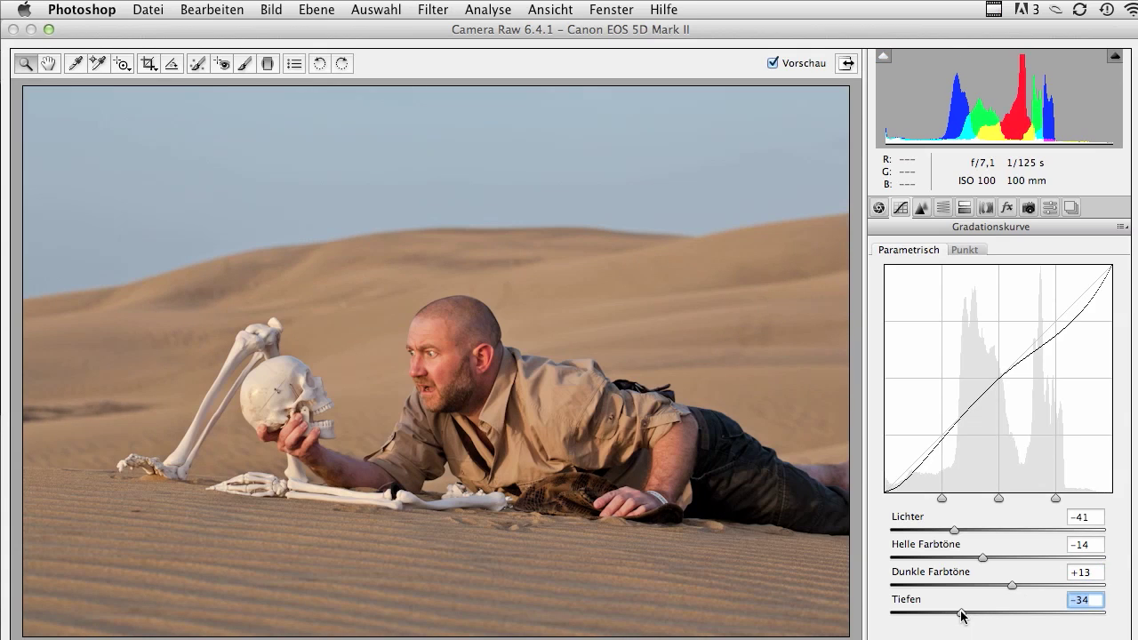
{"action": "left_click_drag", "start_coordinate": [961, 613], "coordinate": [958, 613]}
Step: Return to the Grundeinstellungen and adjust Kontrast to +46 and Belichtung to -0,15
{"action": "left_click", "coordinate": [878, 208]}
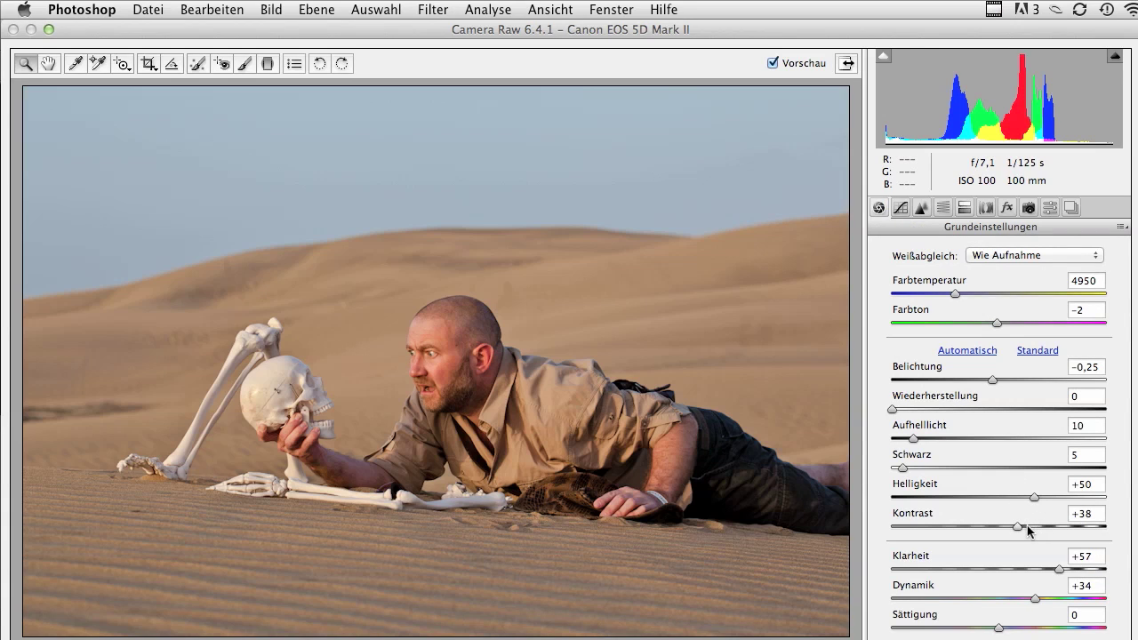
{"action": "left_click_drag", "start_coordinate": [1029, 526], "coordinate": [1028, 527]}
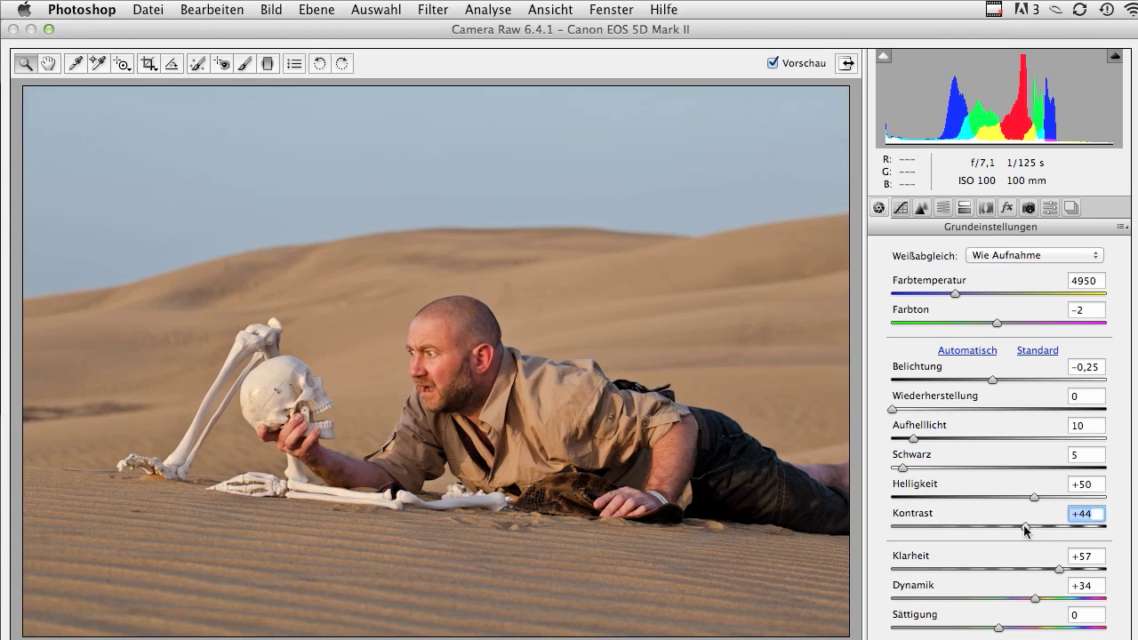
{"action": "left_click", "coordinate": [992, 377]}
{"action": "left_click_drag", "start_coordinate": [991, 377], "coordinate": [994, 378]}
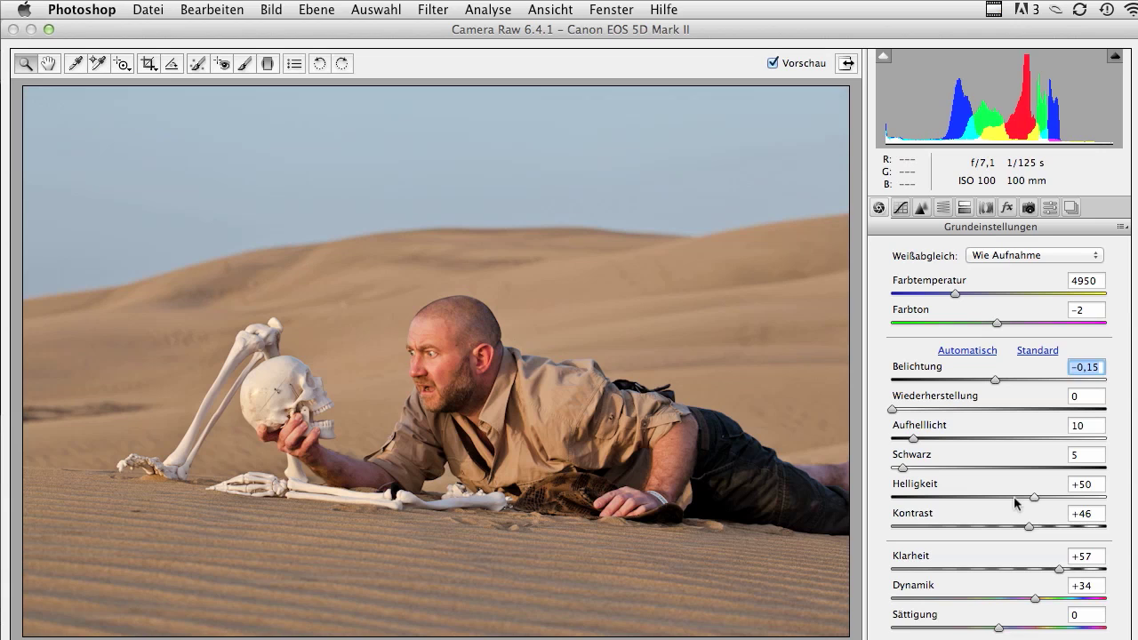
Step: Darken the sky colours in the HSL Luminanz settings with Blautöne at -58 and Aquamarintöne at -51
{"action": "left_click", "coordinate": [942, 207]}
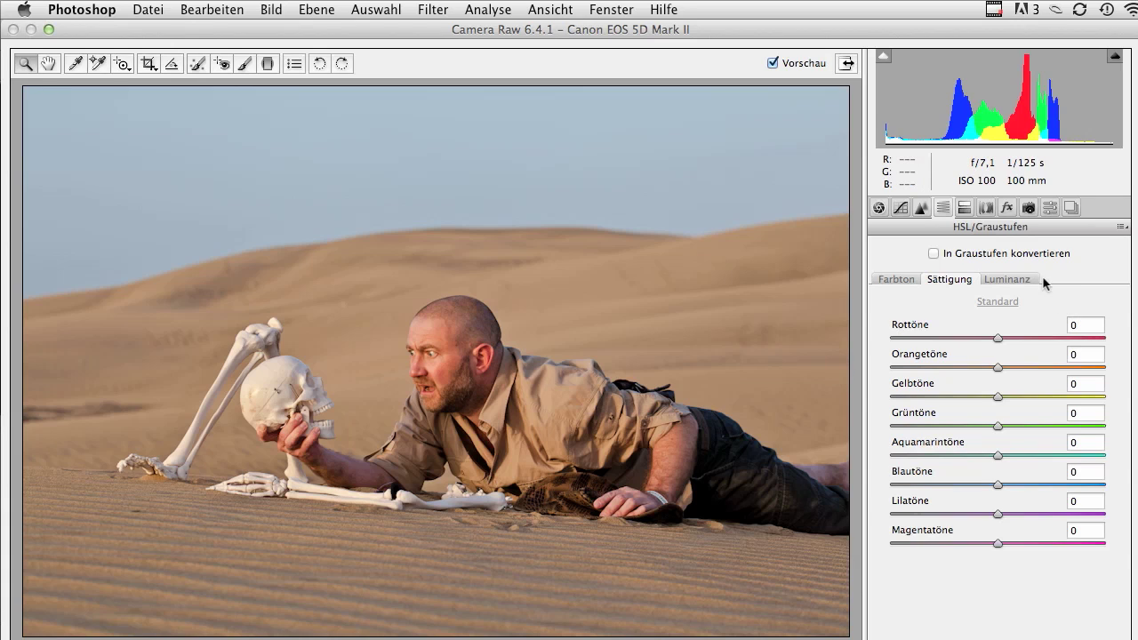
{"action": "left_click", "coordinate": [1021, 280]}
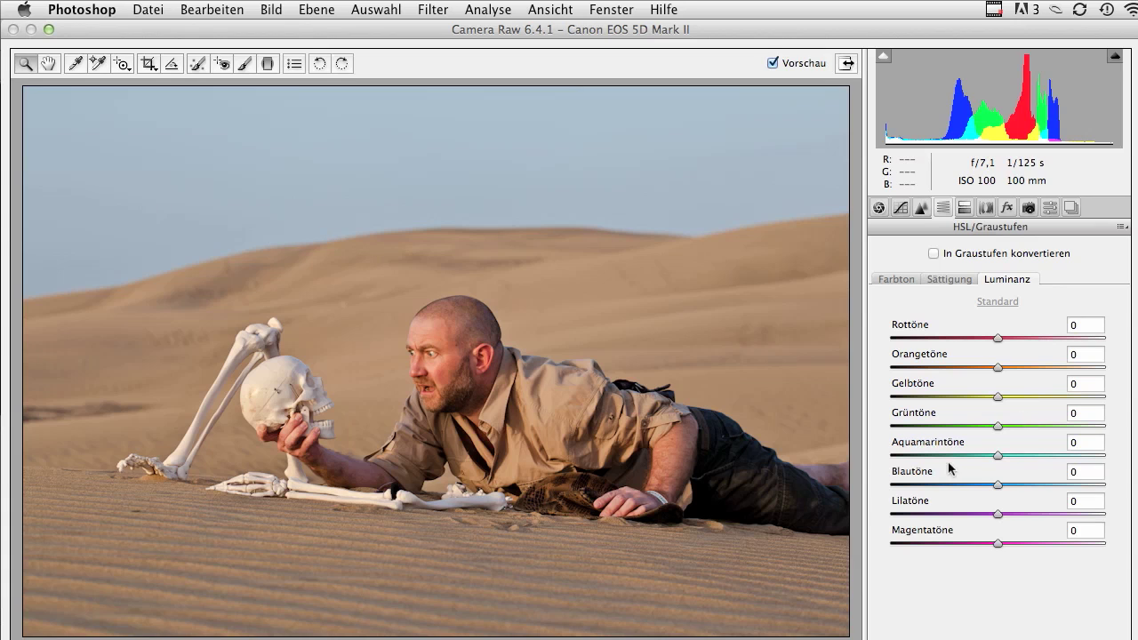
{"action": "left_click", "coordinate": [935, 485]}
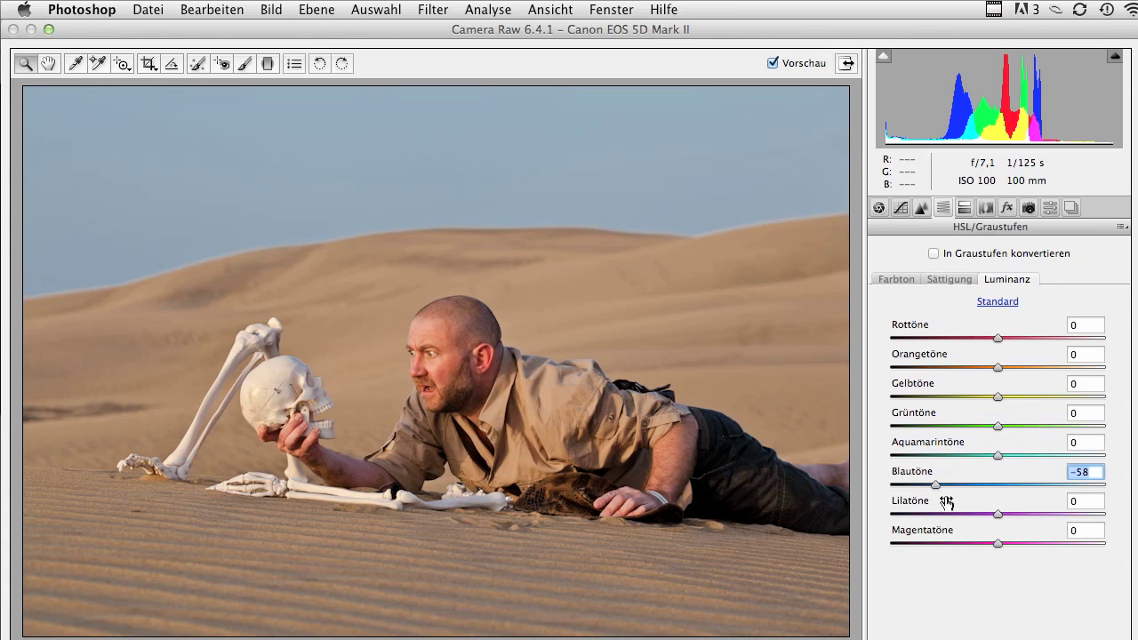
{"action": "left_click", "coordinate": [944, 455]}
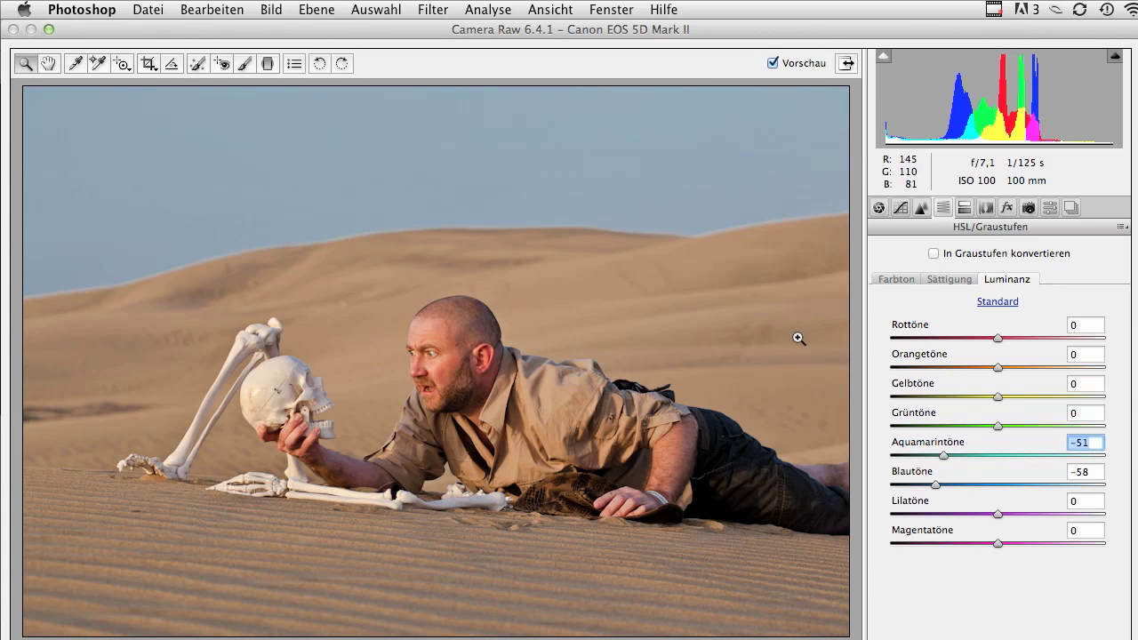
Step: Strengthen the sky colours in the HSL Sättigung settings with Blautöne at +41 and Aquamarintöne at +27
{"action": "left_click", "coordinate": [947, 279]}
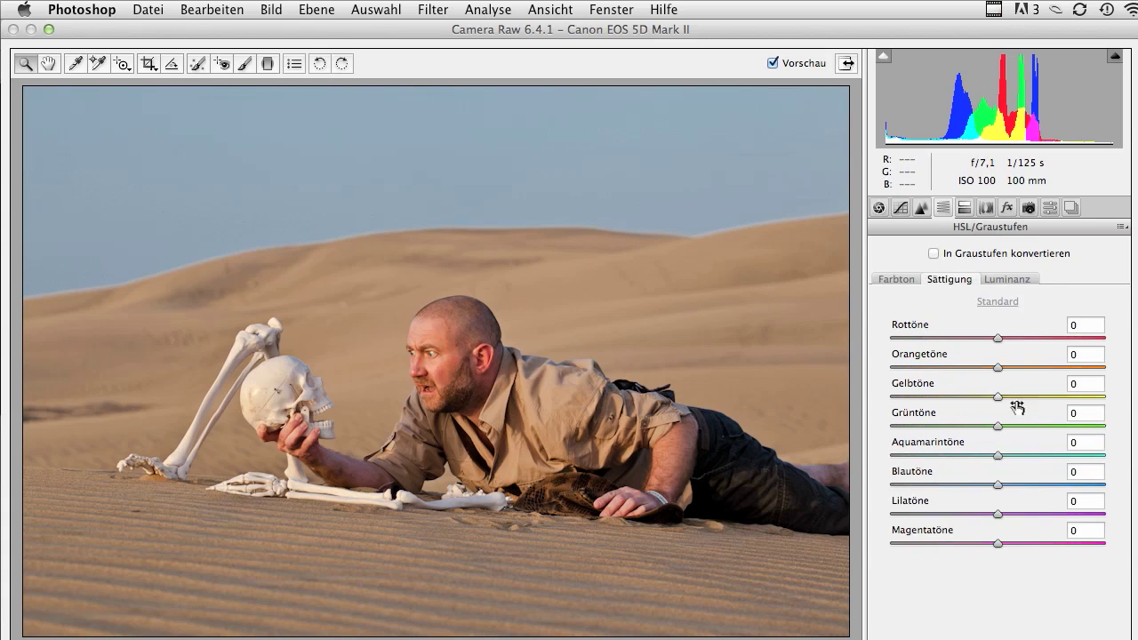
{"action": "left_click", "coordinate": [1040, 485]}
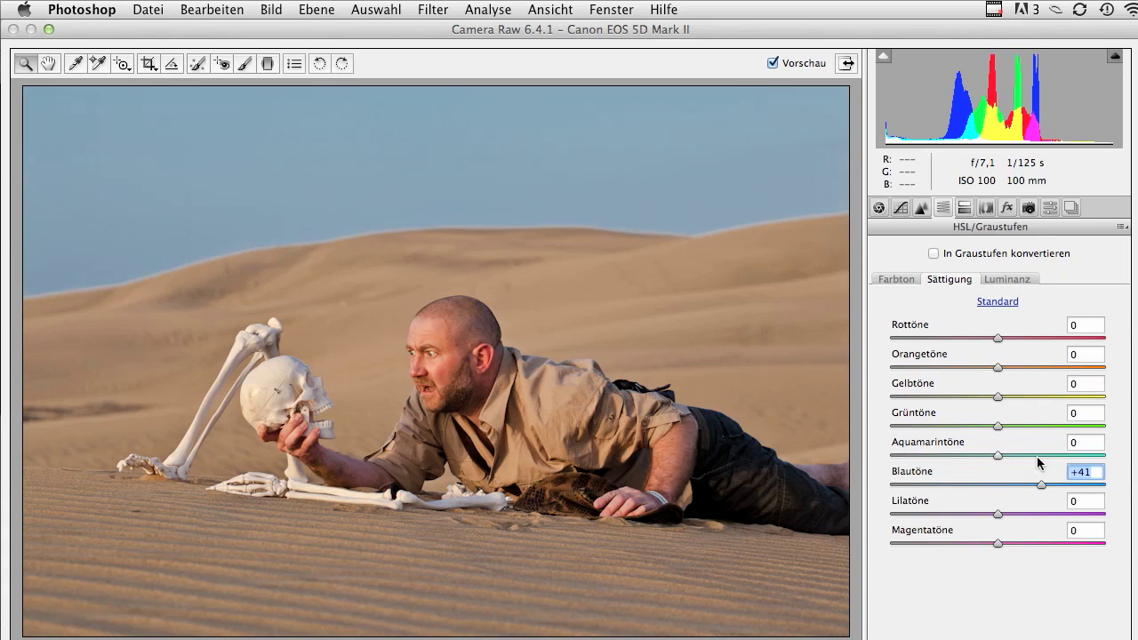
{"action": "left_click", "coordinate": [1026, 455]}
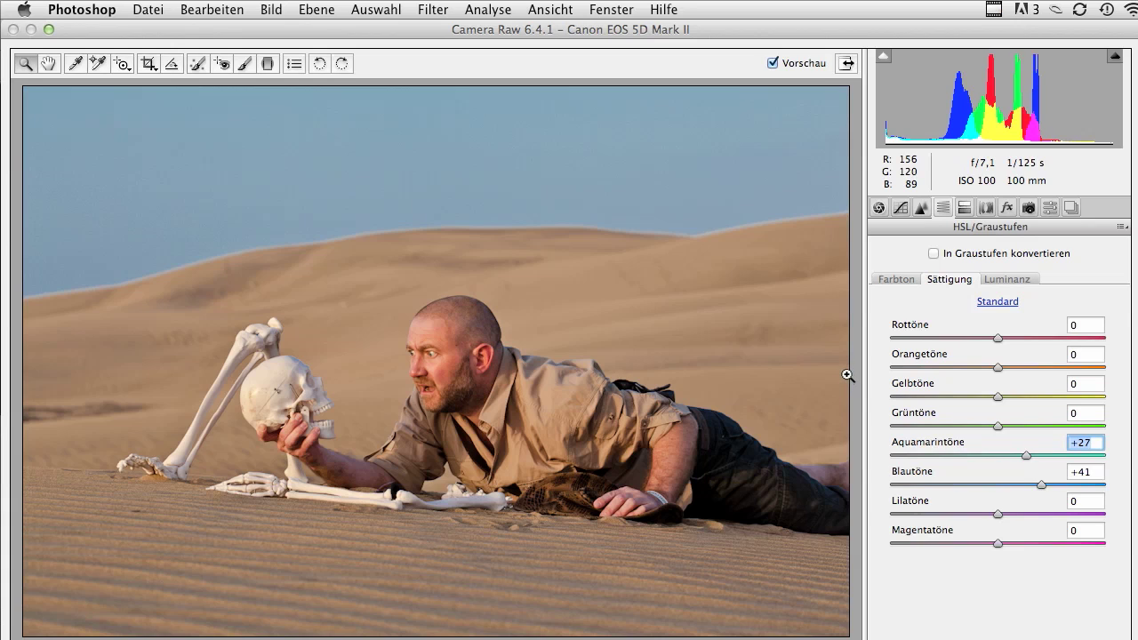
Step: Draw a vertical Verlaufsfilter from the photo's upper edge to just above the man's head and colour it light blue with Farbton 194, Sättigung 40
{"action": "left_click", "coordinate": [268, 64]}
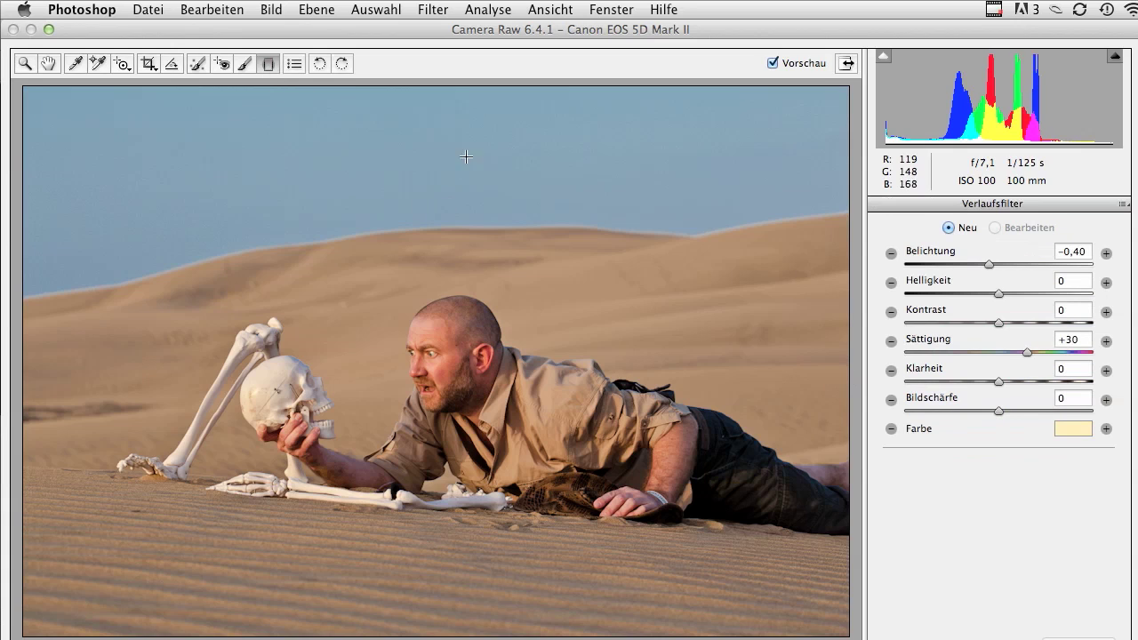
{"action": "left_click_drag", "start_coordinate": [418, 87], "coordinate": [418, 288]}
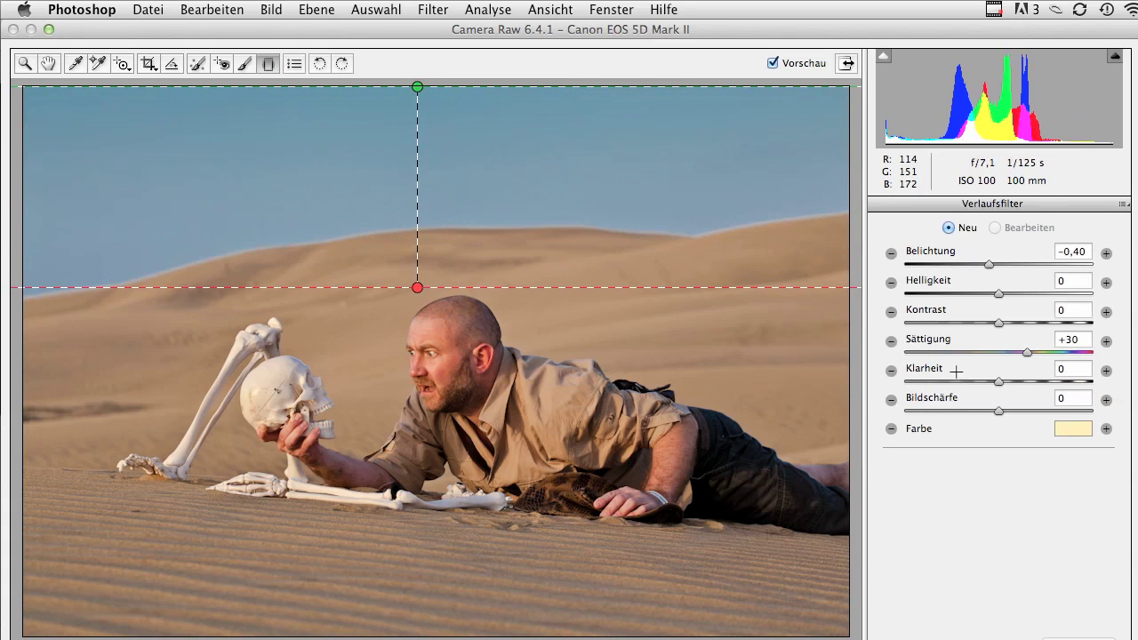
{"action": "left_click", "coordinate": [1068, 427]}
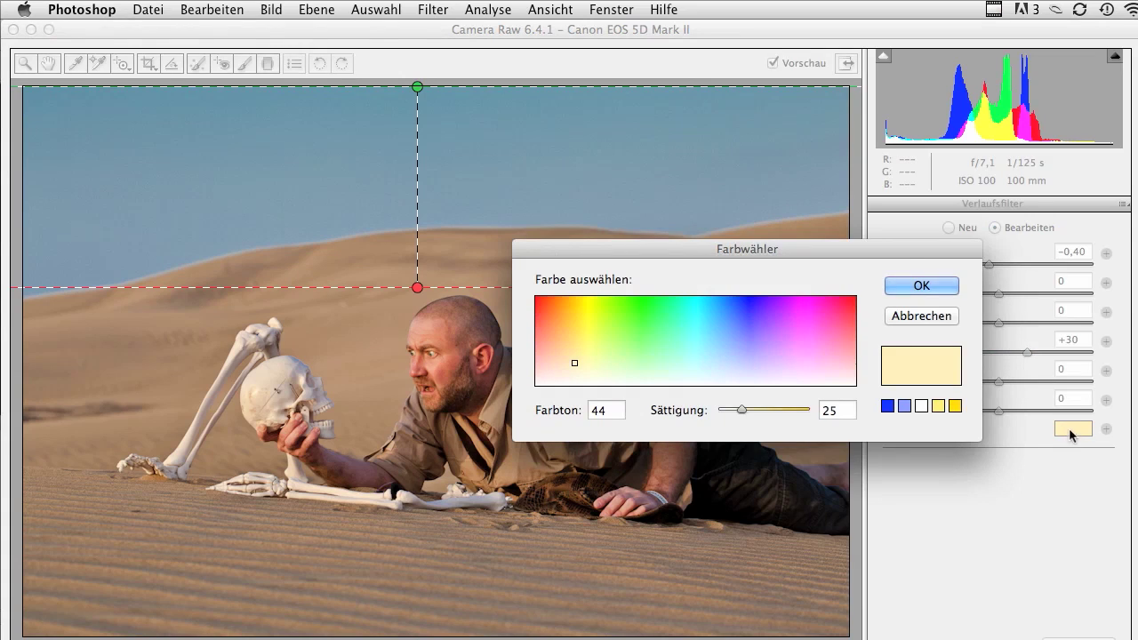
{"action": "left_click", "coordinate": [717, 325]}
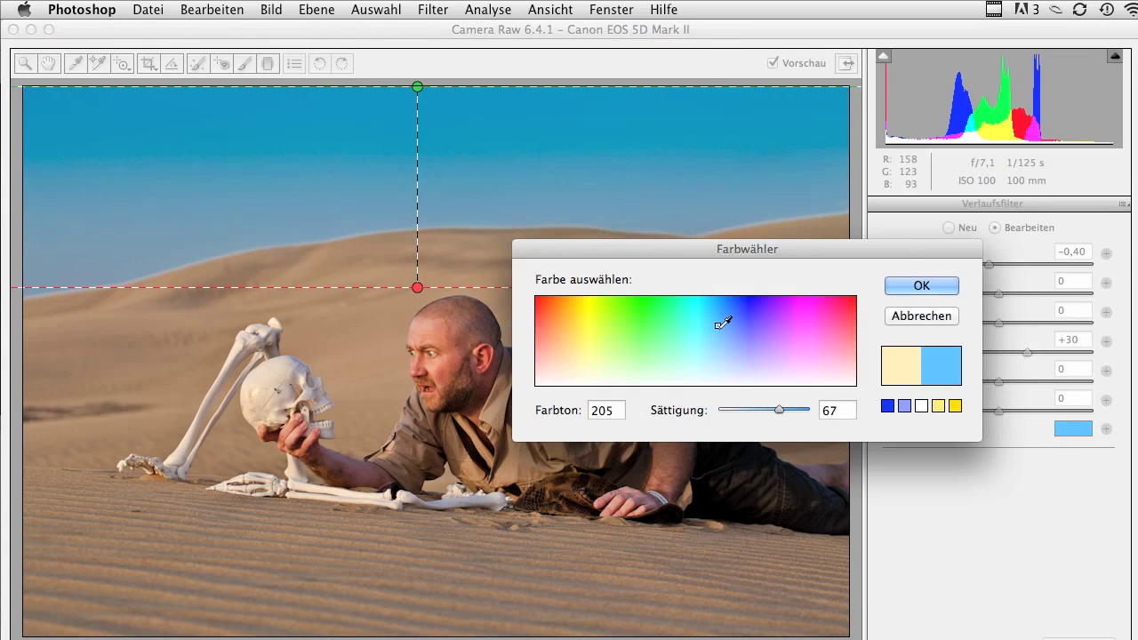
{"action": "left_click_drag", "start_coordinate": [719, 320], "coordinate": [712, 344]}
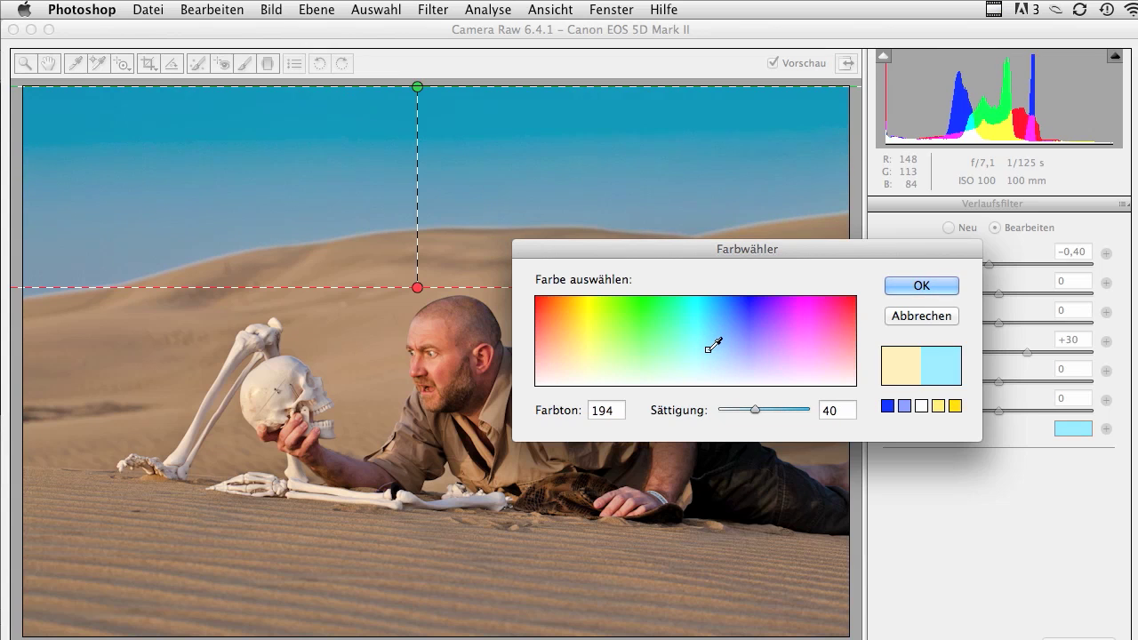
{"action": "left_click", "coordinate": [905, 289]}
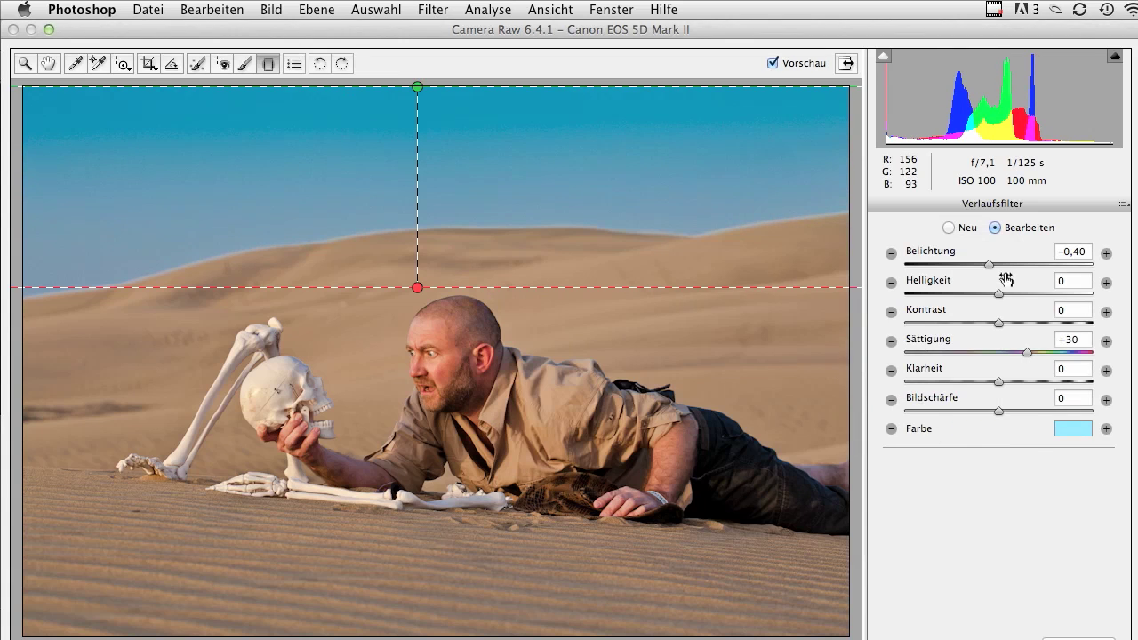
Step: Set the sky gradient filter's Belichtung to -1,35
{"action": "left_click", "coordinate": [959, 264]}
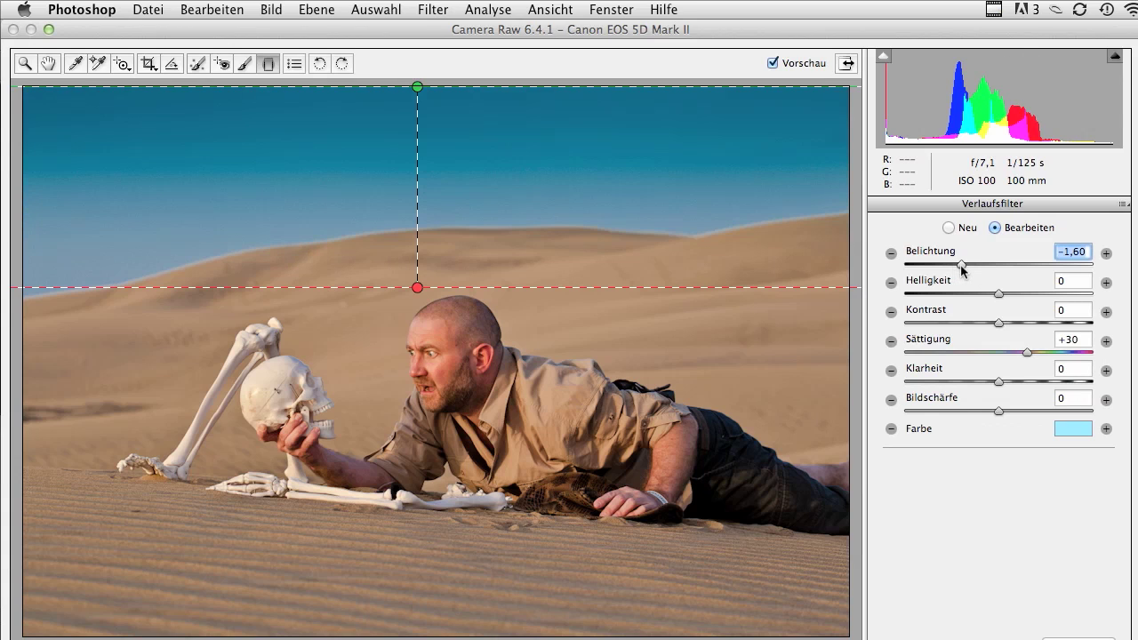
{"action": "left_click_drag", "start_coordinate": [961, 263], "coordinate": [967, 262]}
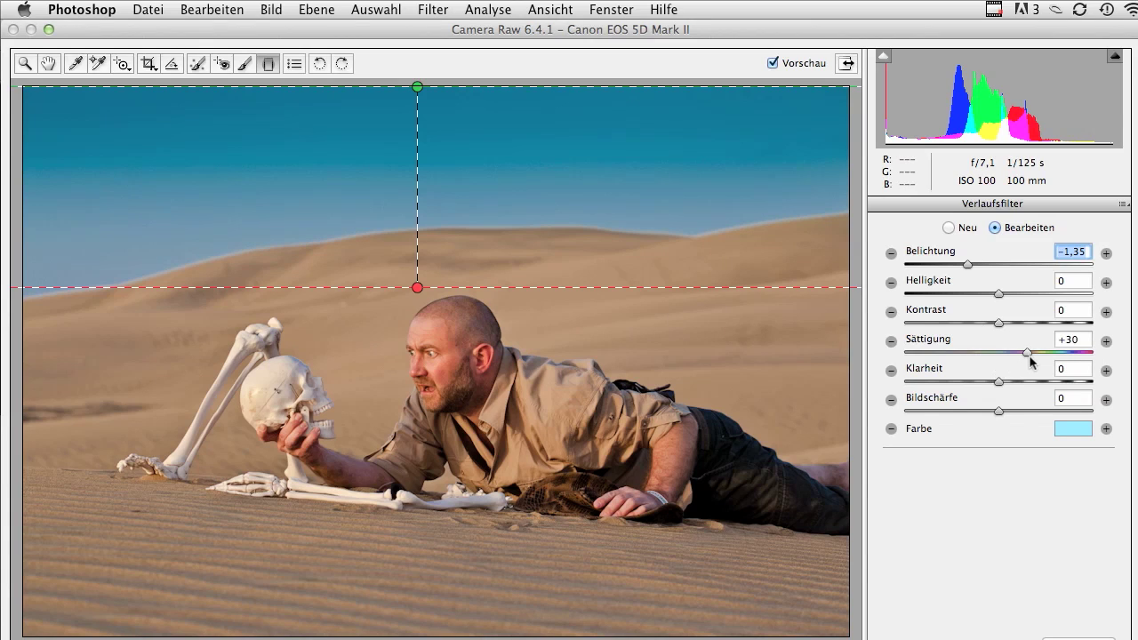
Step: Reduce the sky gradient filter's Sättigung to +5
{"action": "left_click_drag", "start_coordinate": [1026, 354], "coordinate": [1002, 356]}
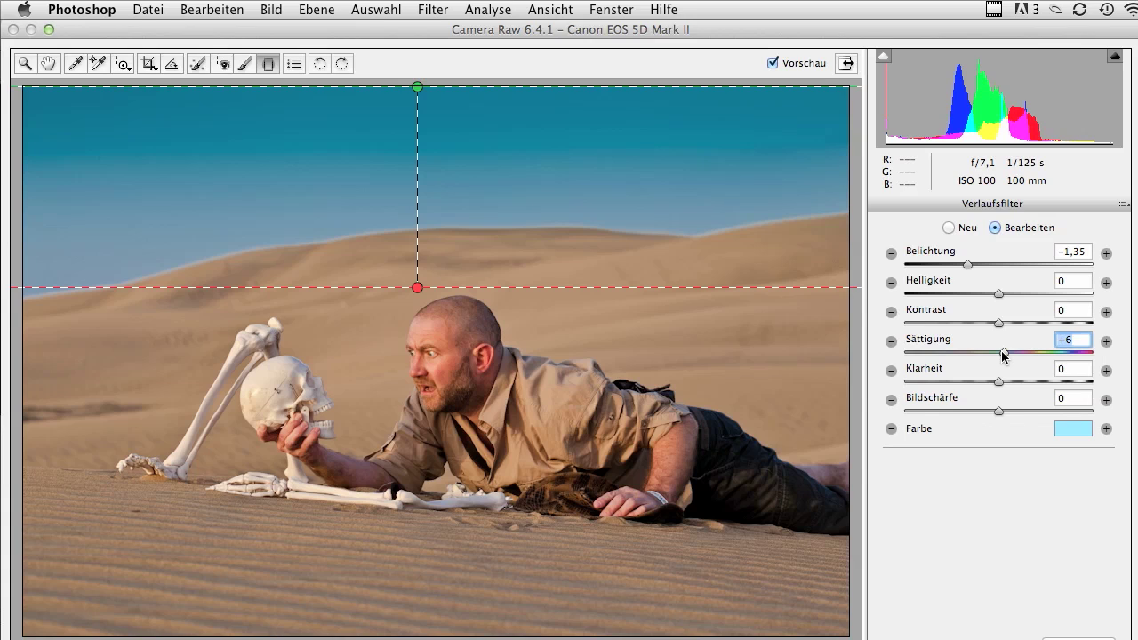
{"action": "left_click_drag", "start_coordinate": [1003, 355], "coordinate": [1000, 355]}
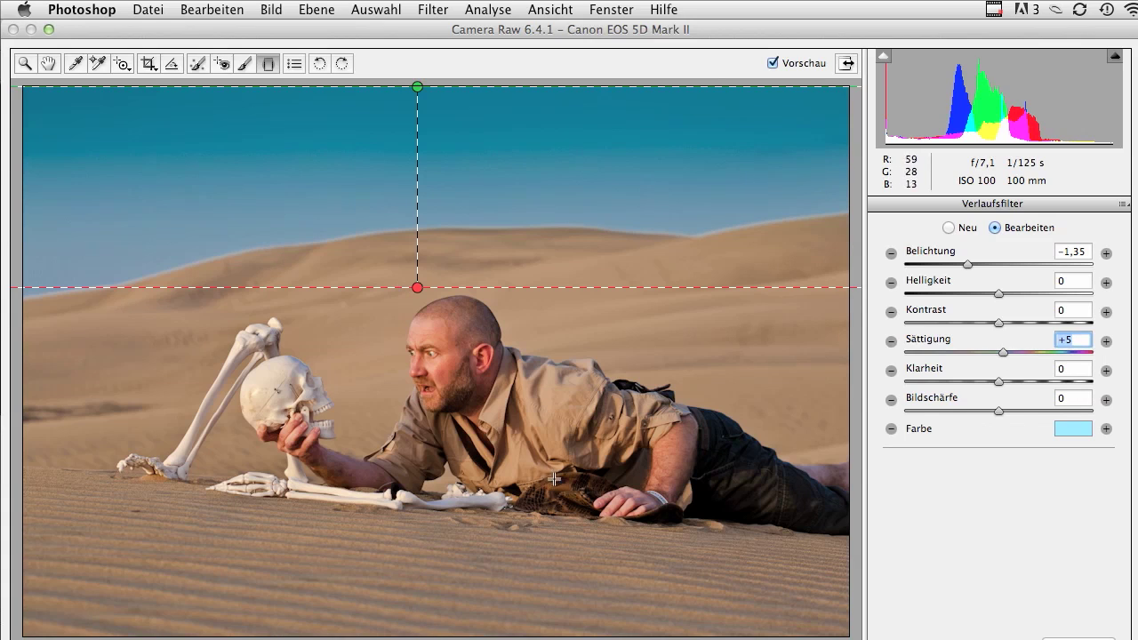
Step: Draw a new vertical Verlaufsfilter from the photo's lower edge up to the man's face, with Belichtung and Sättigung reset to 0
{"action": "left_click", "coordinate": [949, 228]}
{"action": "left_click_drag", "start_coordinate": [444, 632], "coordinate": [416, 353]}
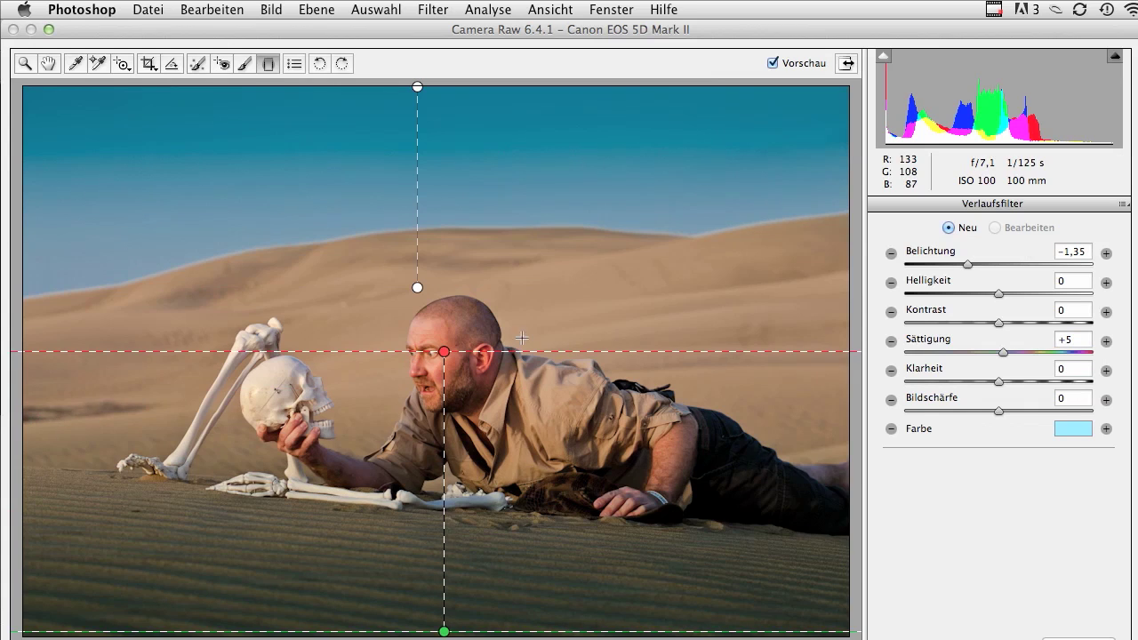
{"action": "double_click", "coordinate": [967, 265]}
{"action": "left_click", "coordinate": [1003, 353]}
{"action": "left_click", "coordinate": [1002, 355]}
Step: Colour the foreground sand gradient a warm light yellow with Farbton 40 and Sättigung 30
{"action": "left_click", "coordinate": [1064, 431]}
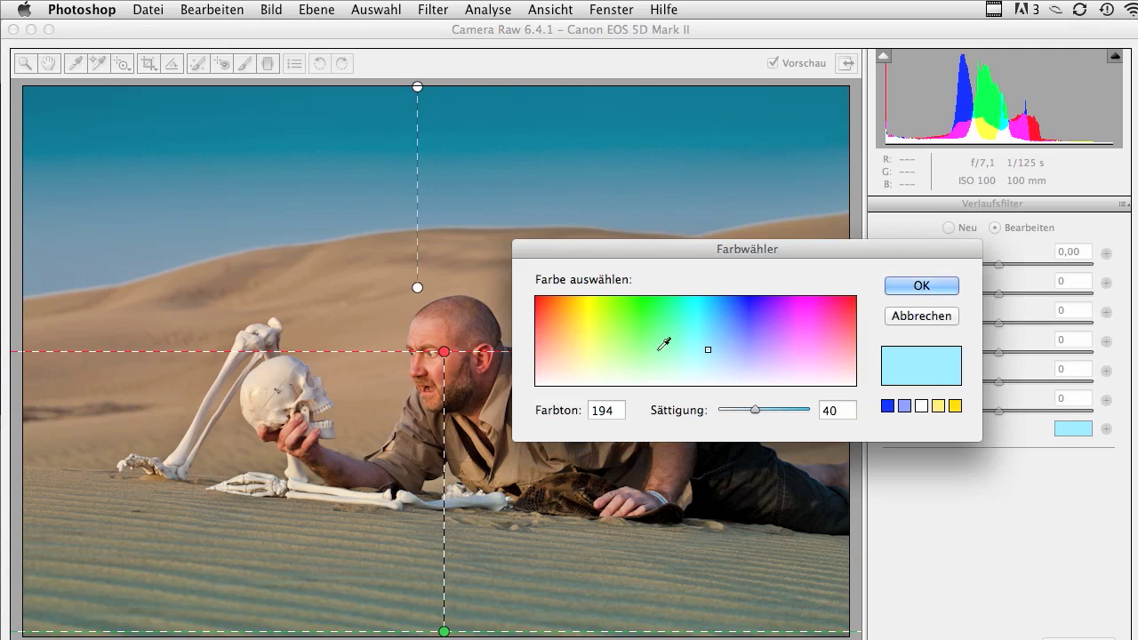
{"action": "left_click", "coordinate": [575, 359]}
{"action": "left_click", "coordinate": [571, 358]}
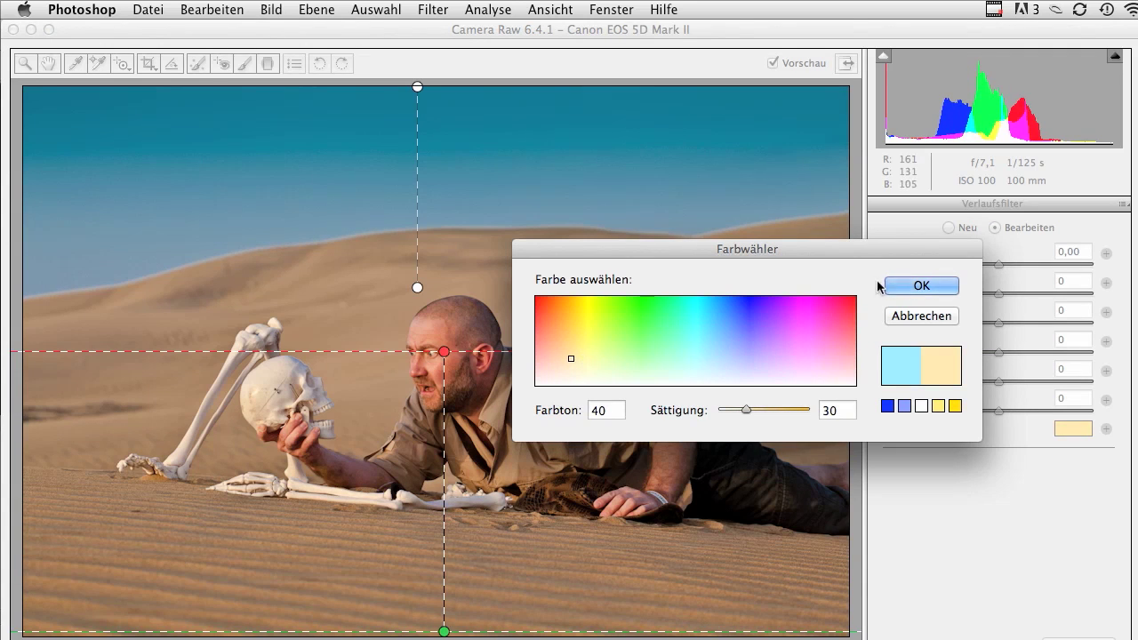
{"action": "left_click", "coordinate": [920, 285]}
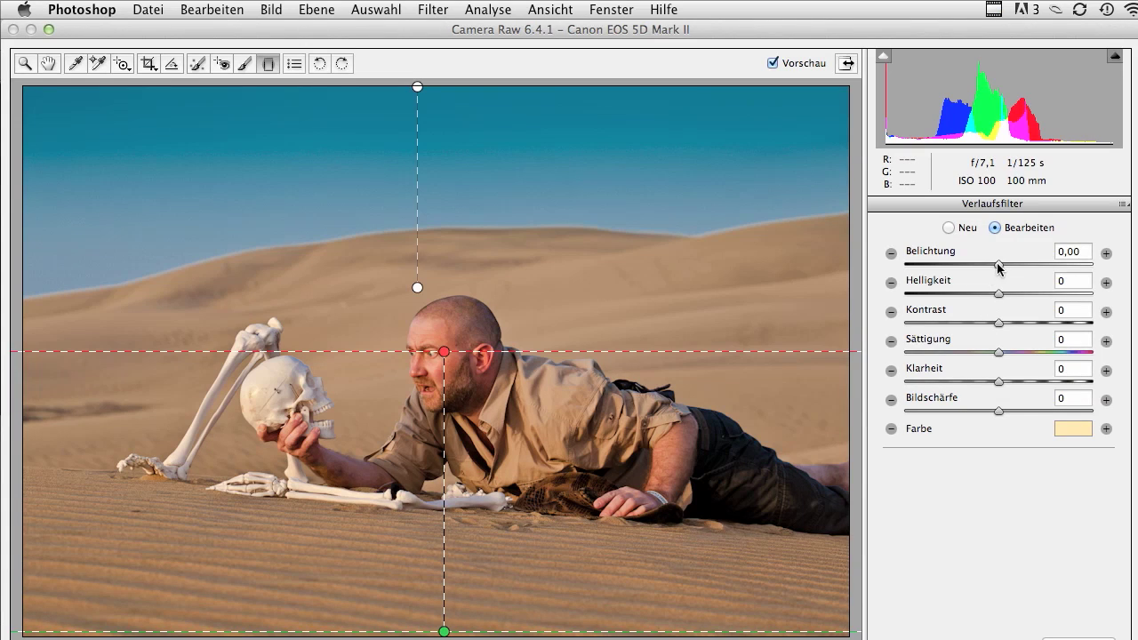
Step: Set the foreground gradient's Belichtung to +0,35 and its Sättigung to +20
{"action": "left_click_drag", "start_coordinate": [998, 267], "coordinate": [1006, 270]}
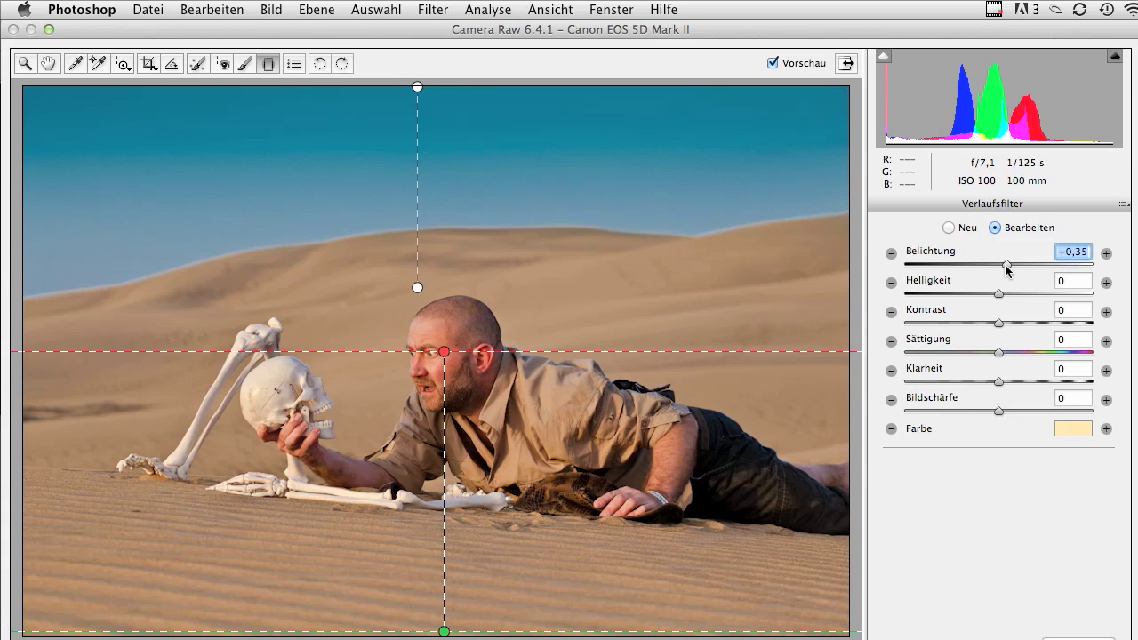
{"action": "left_click", "coordinate": [1018, 352]}
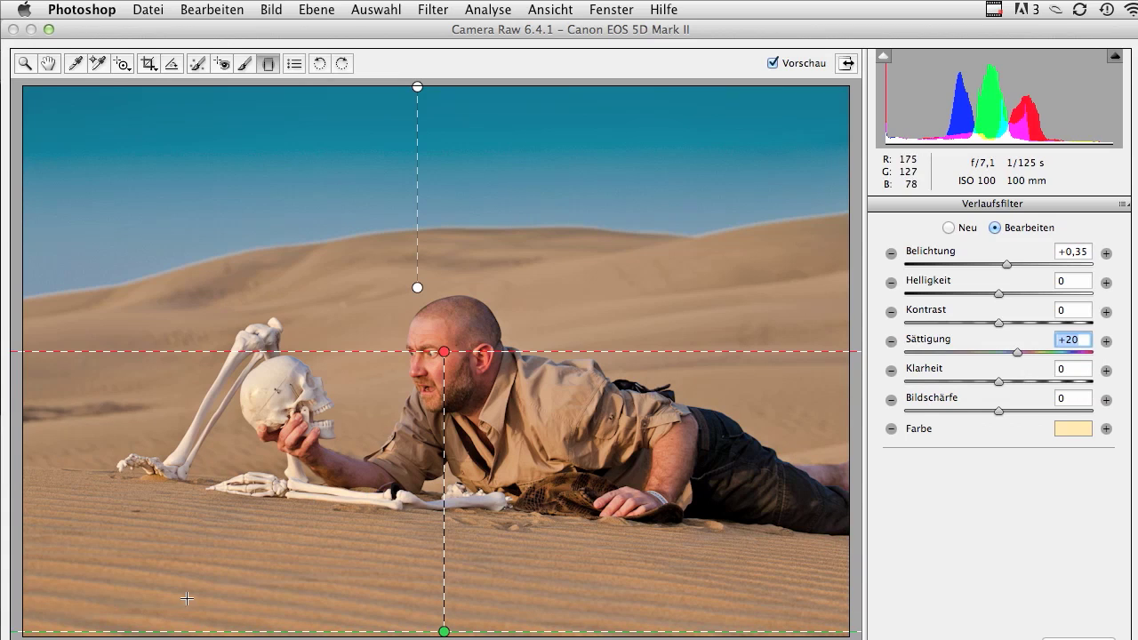
Step: Raise the foreground gradient's Klarheit to somewhat above +62 and adjust its Kontrast to bring out the sand ripples
{"action": "left_click", "coordinate": [1056, 381]}
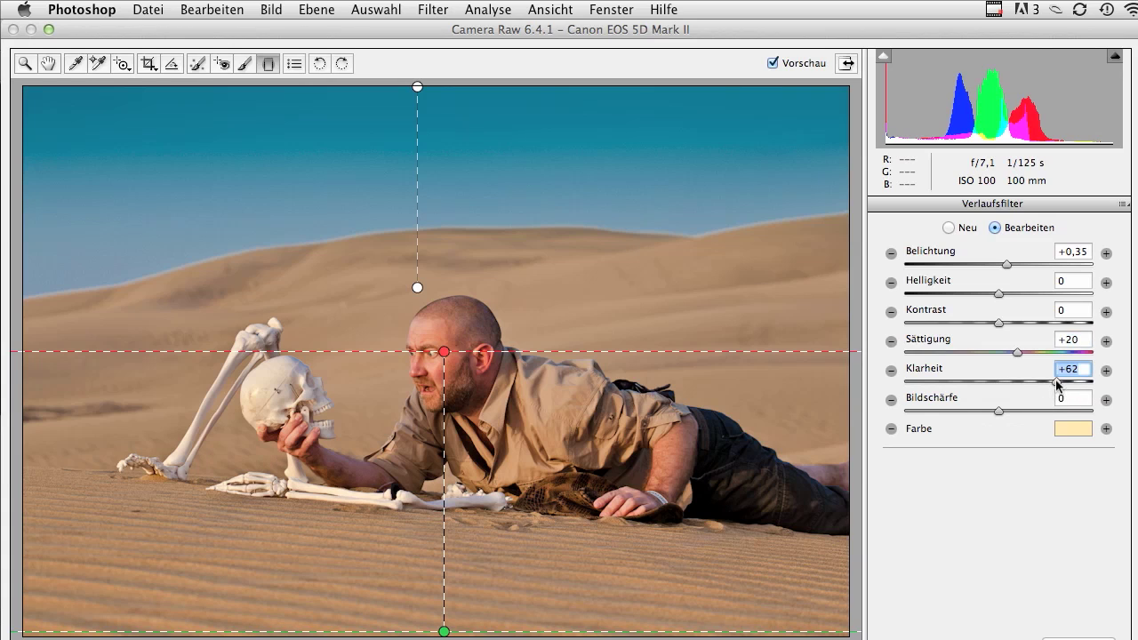
{"action": "left_click_drag", "start_coordinate": [1064, 379], "coordinate": [1067, 381]}
{"action": "left_click_drag", "start_coordinate": [999, 322], "coordinate": [998, 293]}
{"action": "key", "text": "z"}
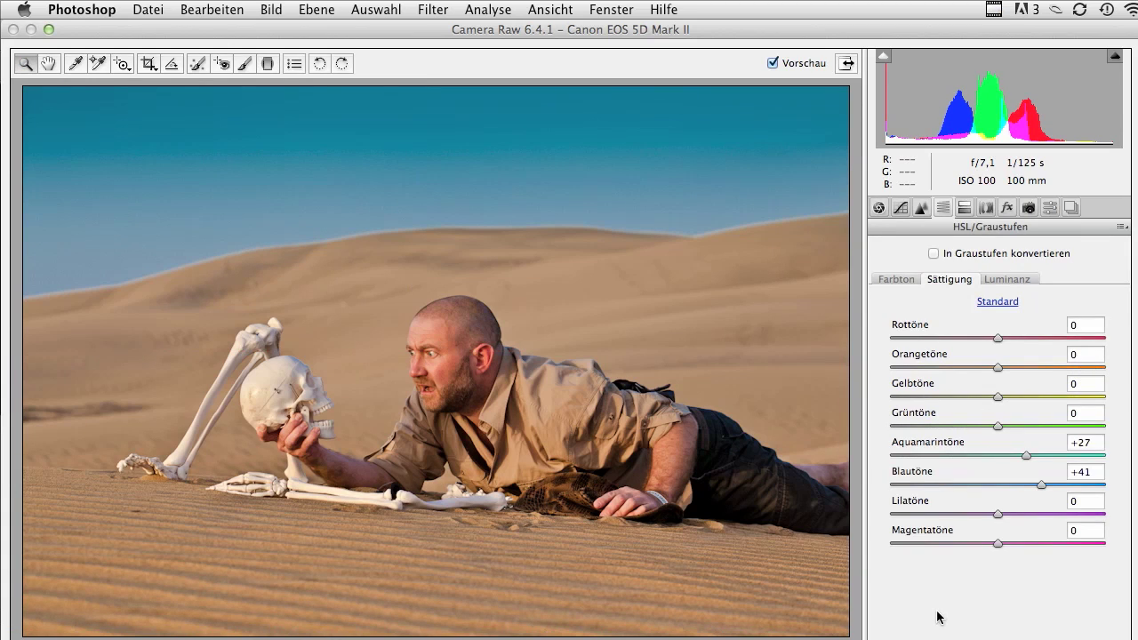